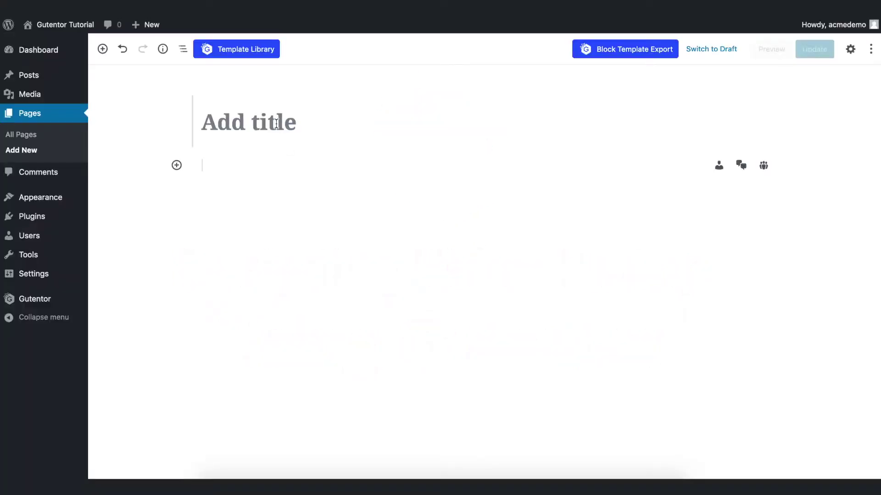
# Title the new page 'Video Popup'.
pyautogui.click(276, 123)
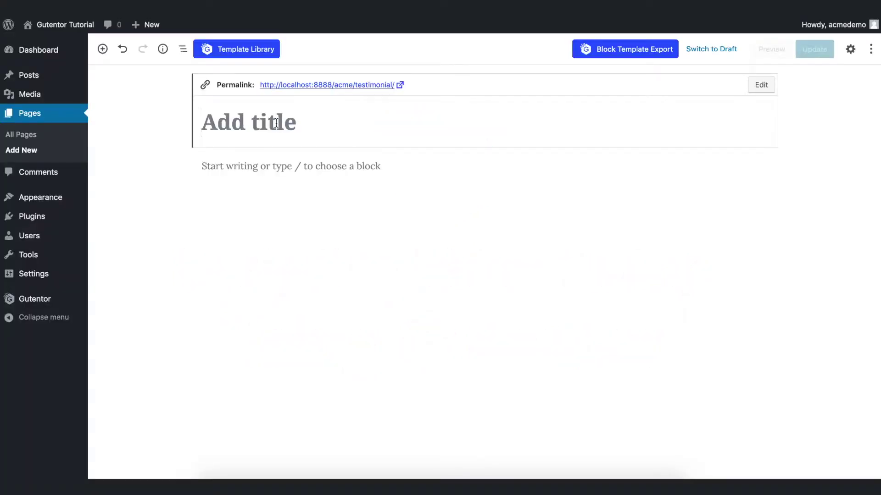
pyautogui.write('Video Popup')
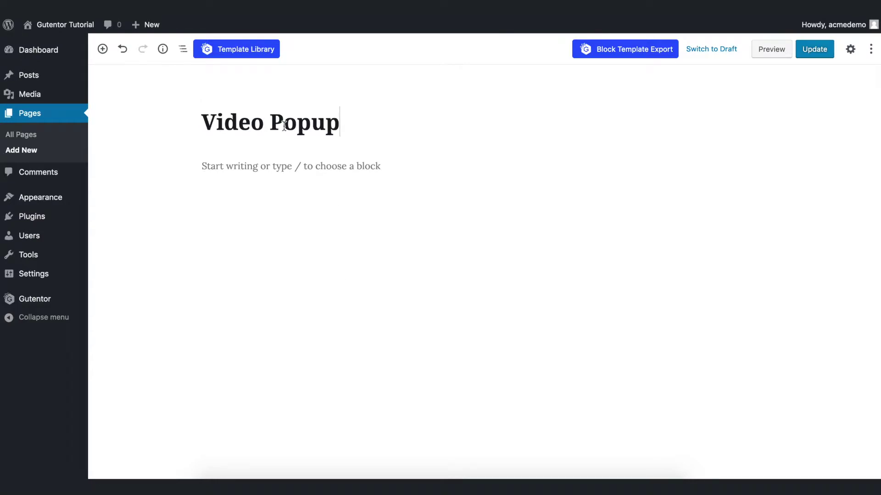
# Preview the Video Popup block from the Gutentor Template Library's Video Popup category.
pyautogui.click(268, 54)
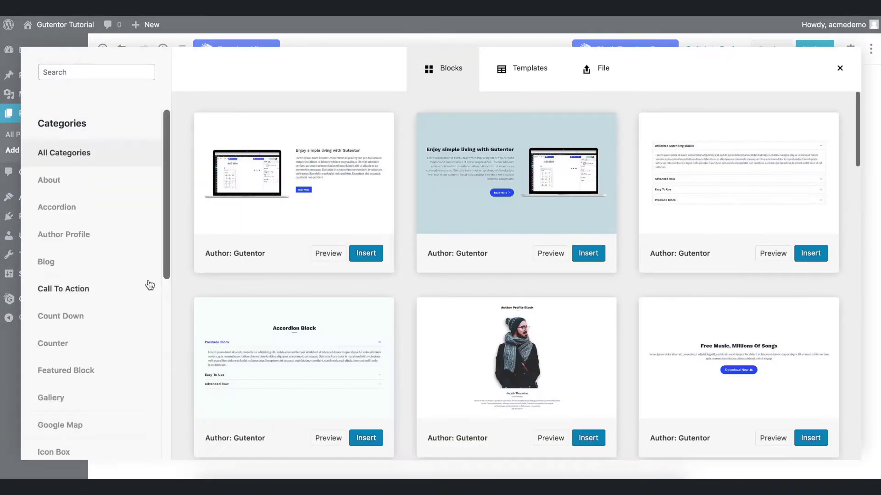
pyautogui.scroll(-8, 150, 286)
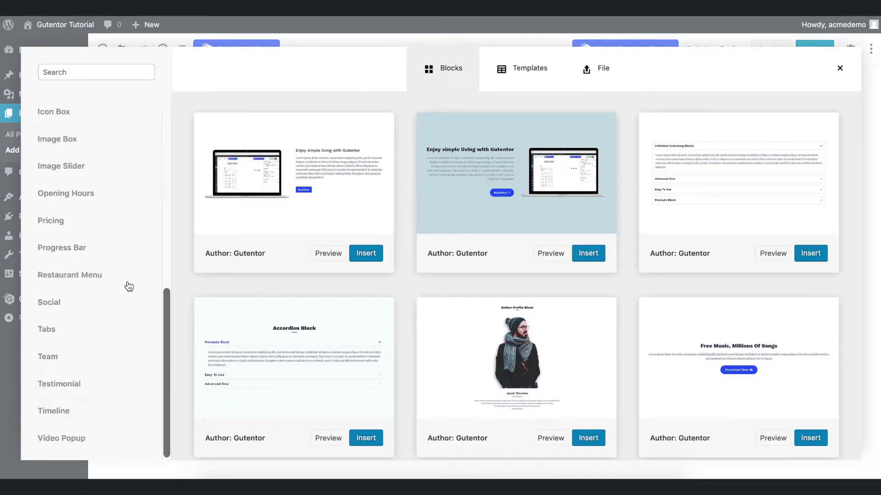
pyautogui.click(95, 446)
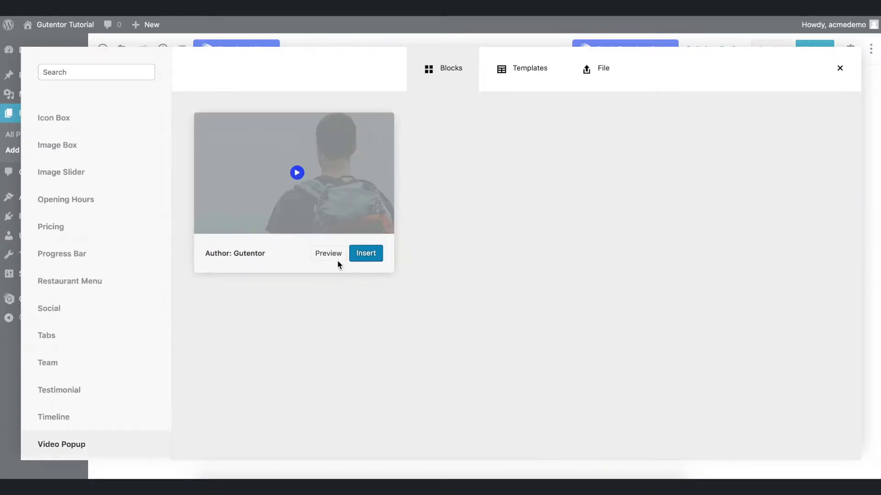
pyautogui.click(332, 254)
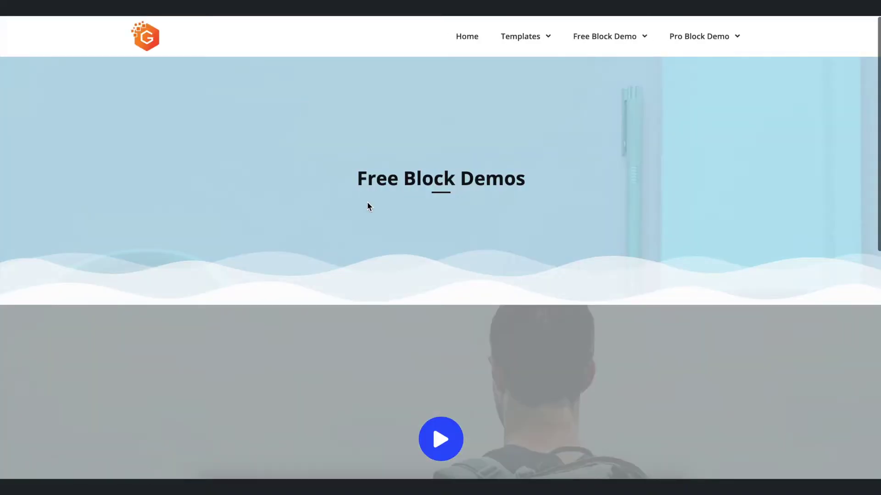
# Play the demo's popup video, then close its lightbox.
pyautogui.scroll(-7, 366, 202)
pyautogui.scroll(4, 398, 222)
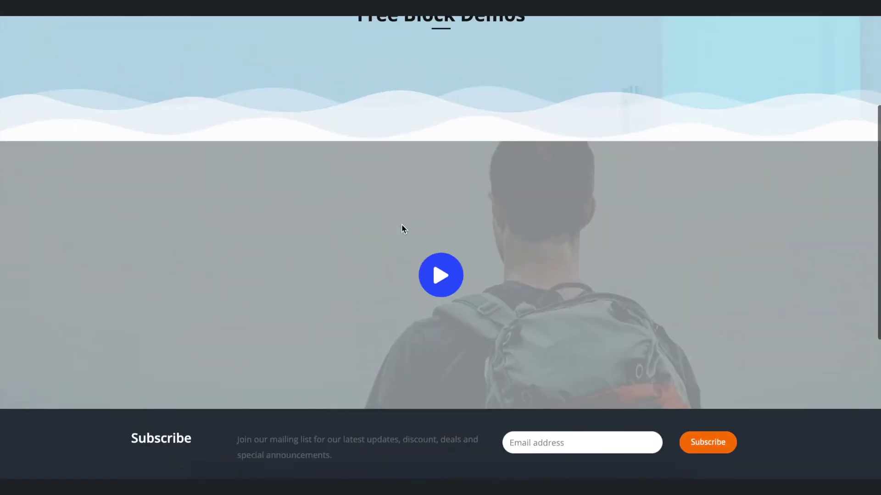
pyautogui.click(443, 277)
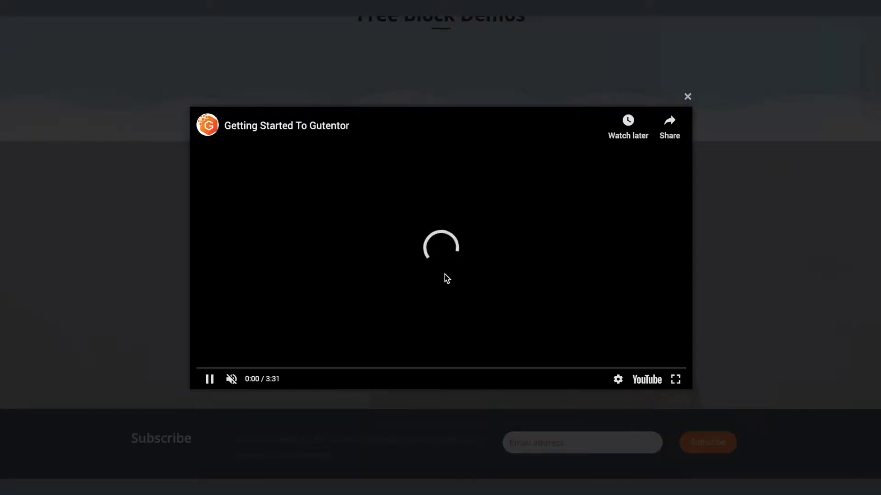
pyautogui.click(688, 97)
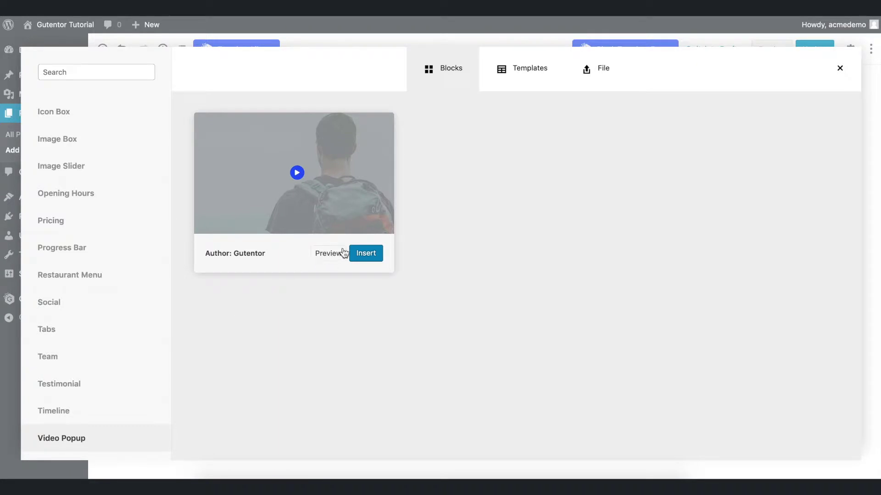
# Insert the Video Popup block from the template library into the page.
pyautogui.click(360, 254)
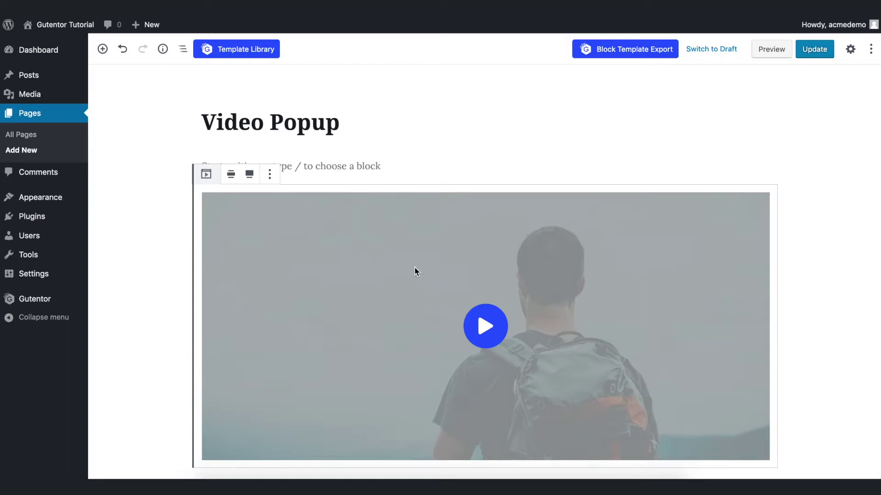
pyautogui.scroll(-1, 414, 266)
pyautogui.scroll(1, 415, 266)
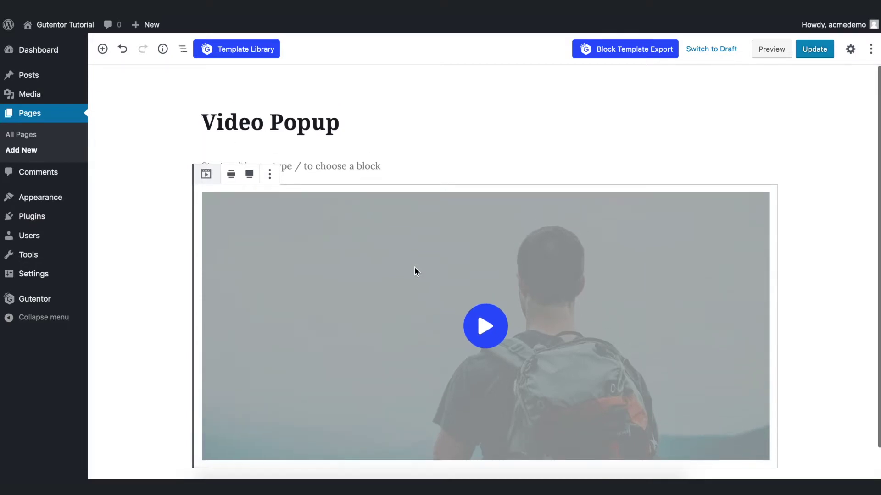
pyautogui.scroll(-1, 415, 268)
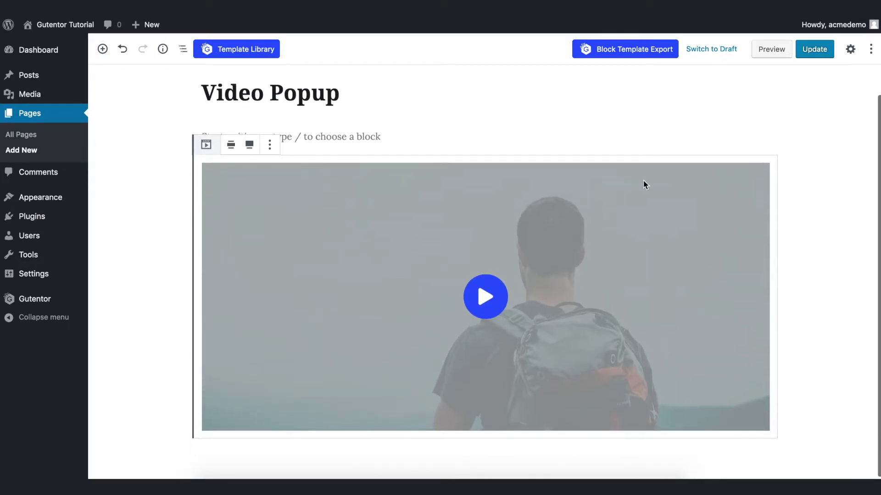
# In Block Items, keep Video Source as External URL and empty the video URL.
pyautogui.click(851, 51)
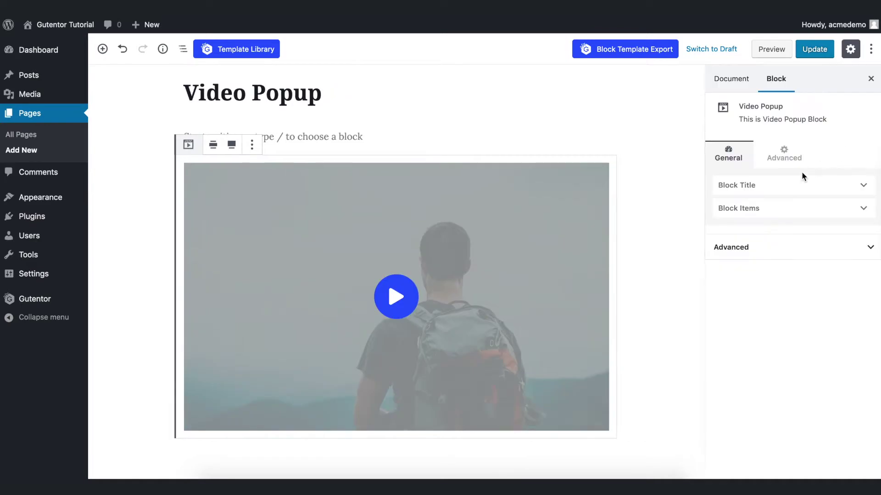
pyautogui.click(771, 209)
pyautogui.click(778, 282)
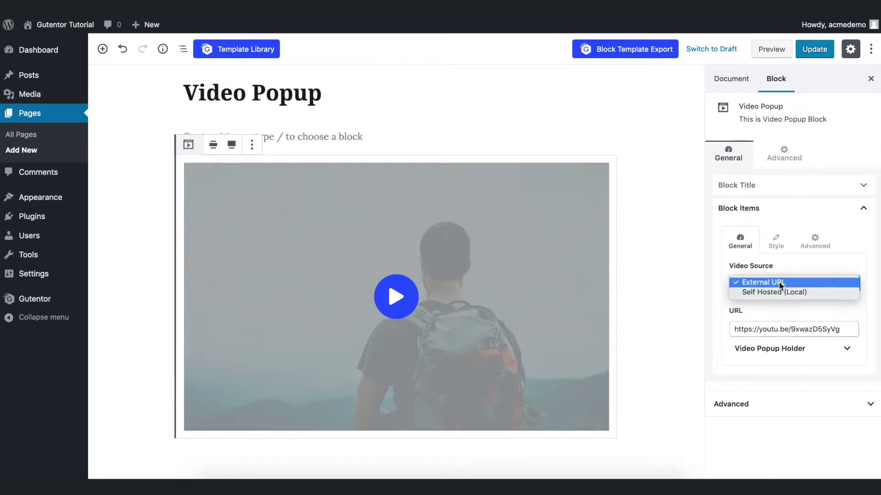
pyautogui.click(782, 285)
pyautogui.click(781, 285)
pyautogui.click(783, 288)
pyautogui.click(785, 291)
pyautogui.click(793, 281)
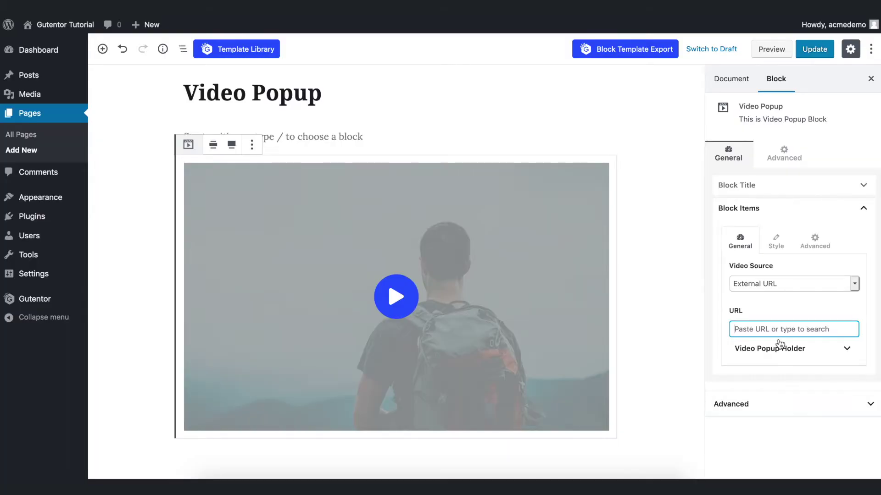
# Paste the YouTube video link as the popup's video URL.
pyautogui.hotkey('ctrl', 'v')
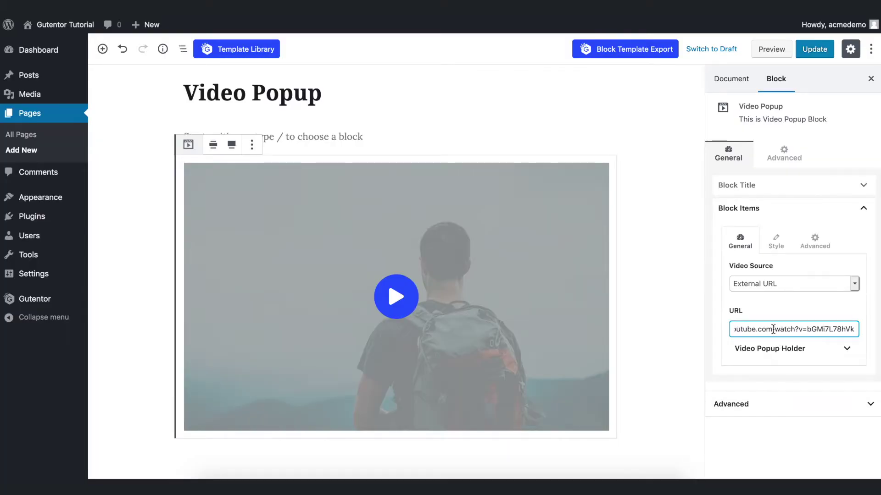
pyautogui.click(814, 353)
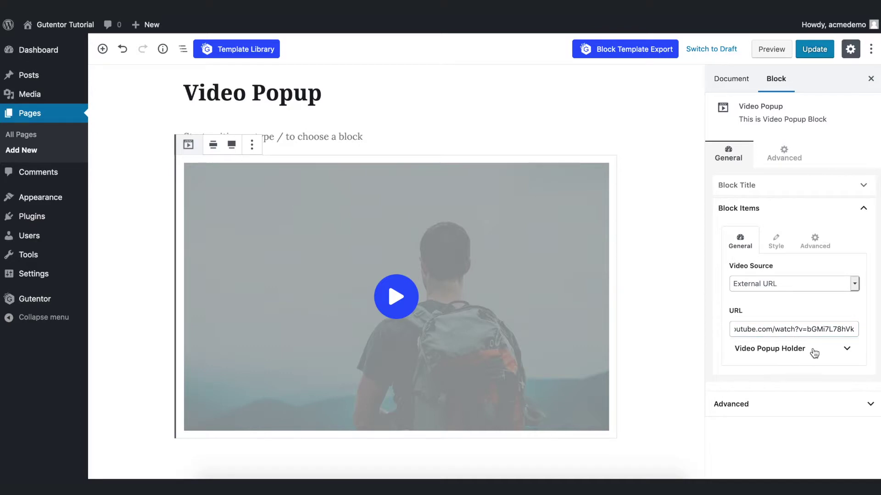
pyautogui.click(814, 353)
pyautogui.scroll(-1, 806, 353)
# Try the laptop photo About.jpg as an Image holder, then switch the holder back to Icon.
pyautogui.click(803, 347)
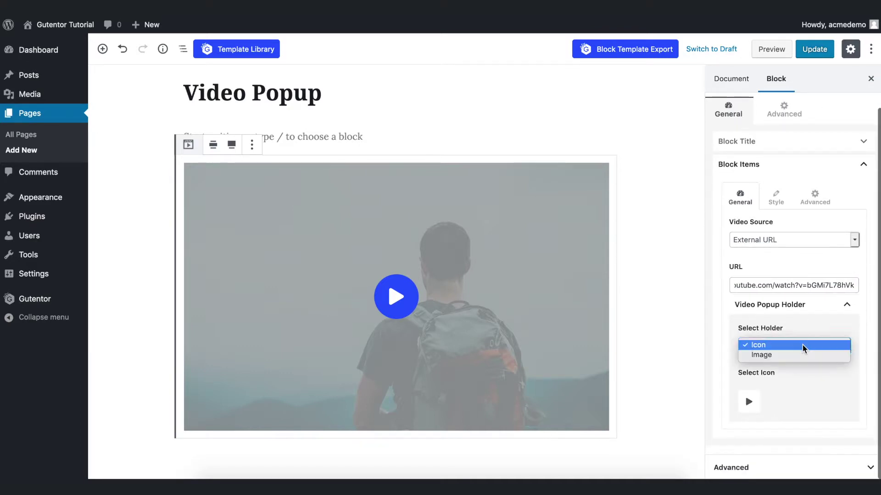
pyautogui.click(805, 355)
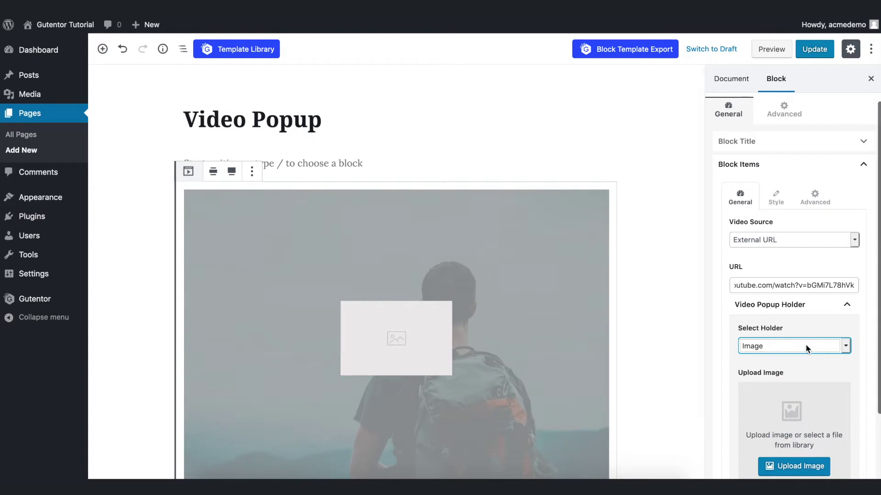
pyautogui.scroll(-2, 804, 344)
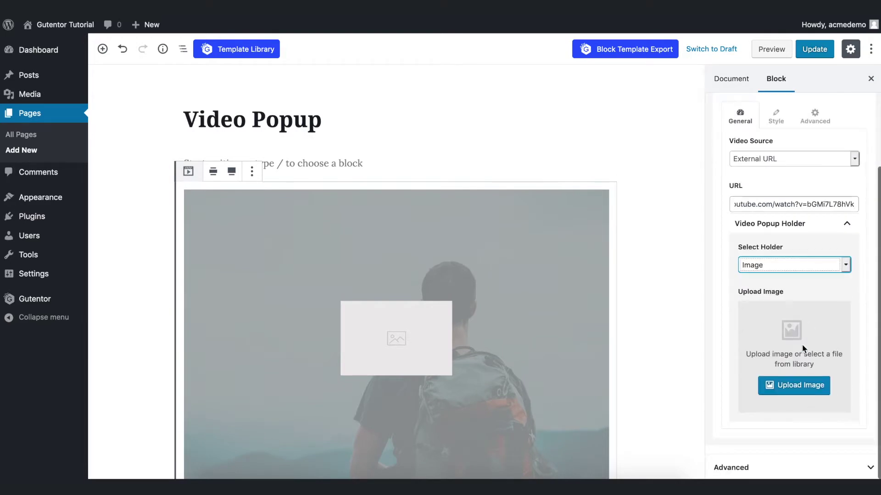
pyautogui.click(789, 385)
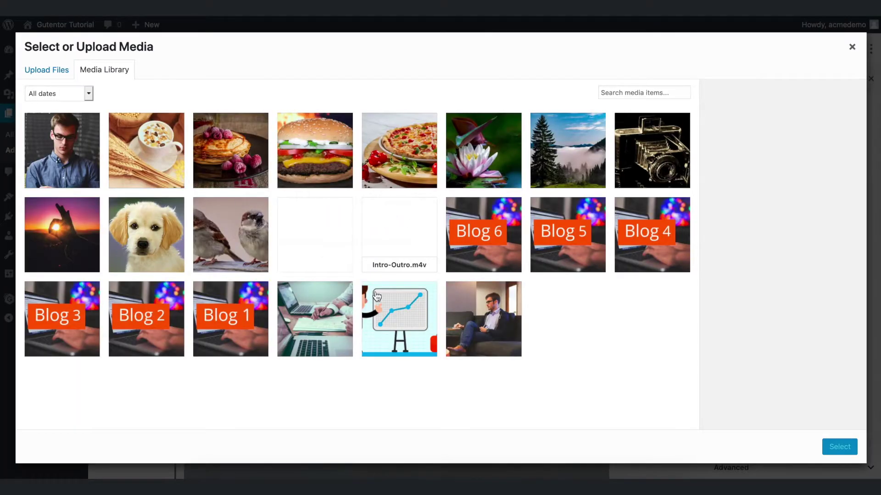
pyautogui.click(312, 310)
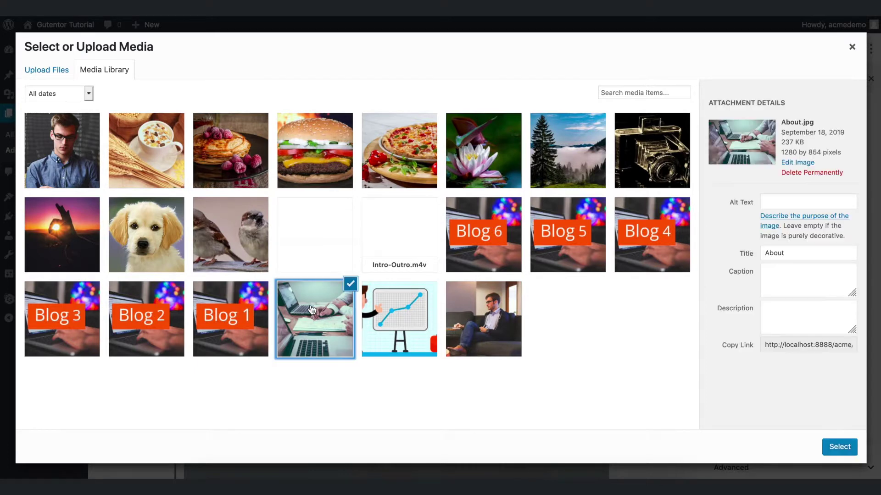
pyautogui.click(840, 447)
pyautogui.scroll(-3, 542, 326)
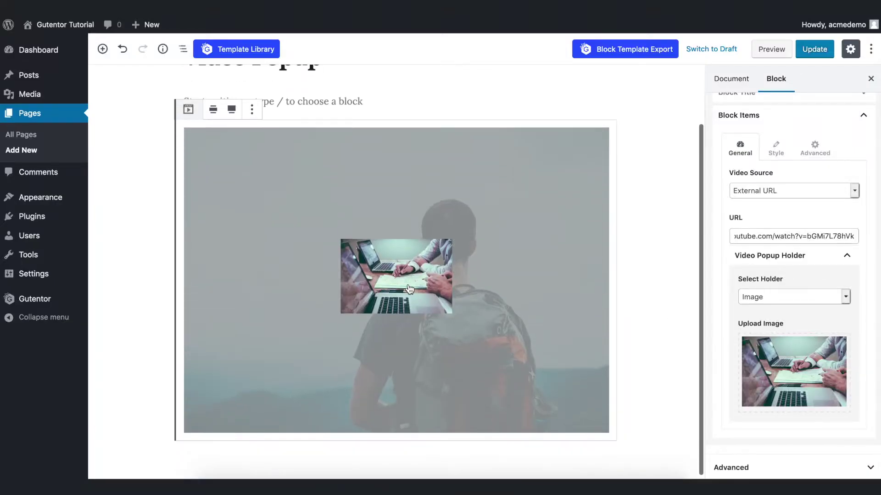
pyautogui.click(435, 302)
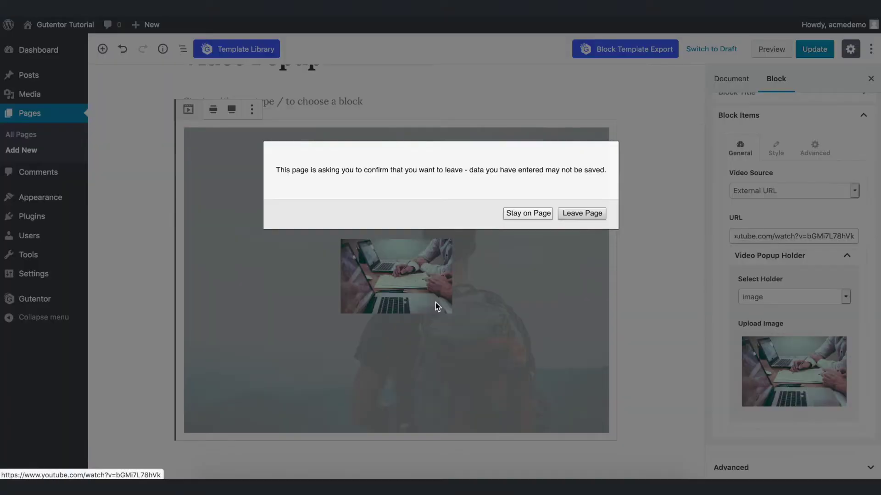
pyautogui.click(531, 214)
pyautogui.click(780, 297)
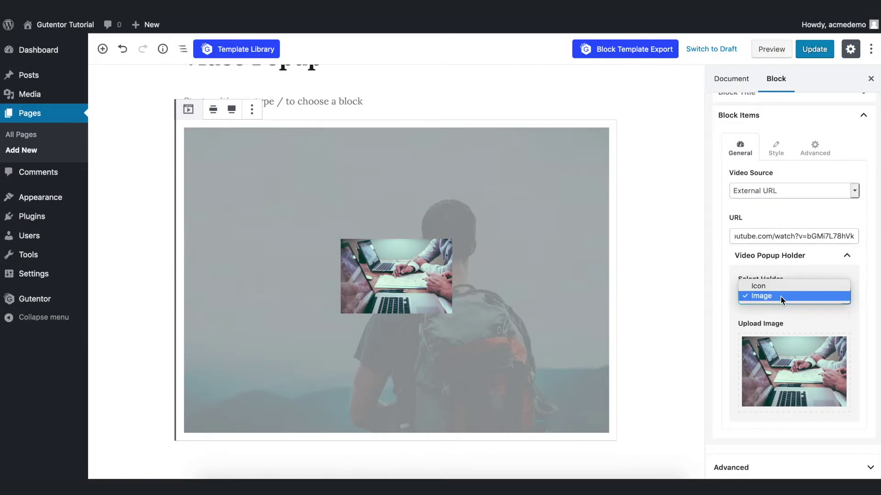
pyautogui.click(780, 290)
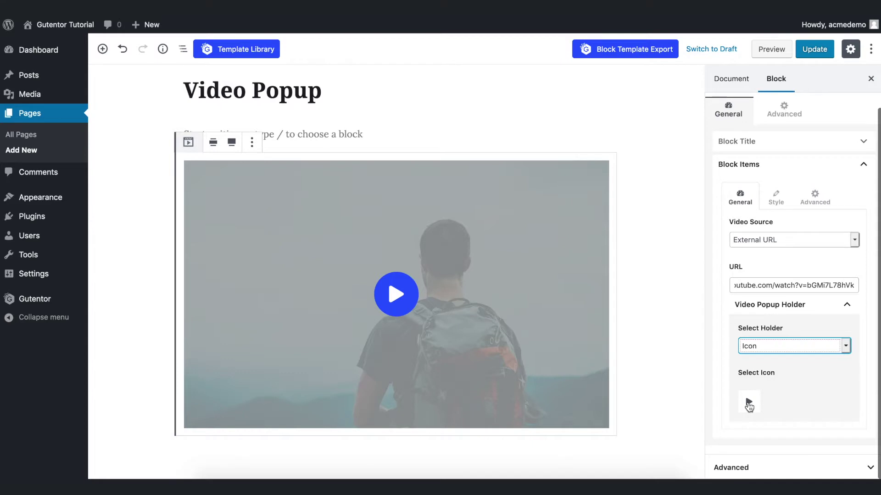
# Change the popup trigger to the video-camera icon.
pyautogui.click(749, 404)
pyautogui.scroll(-5, 750, 403)
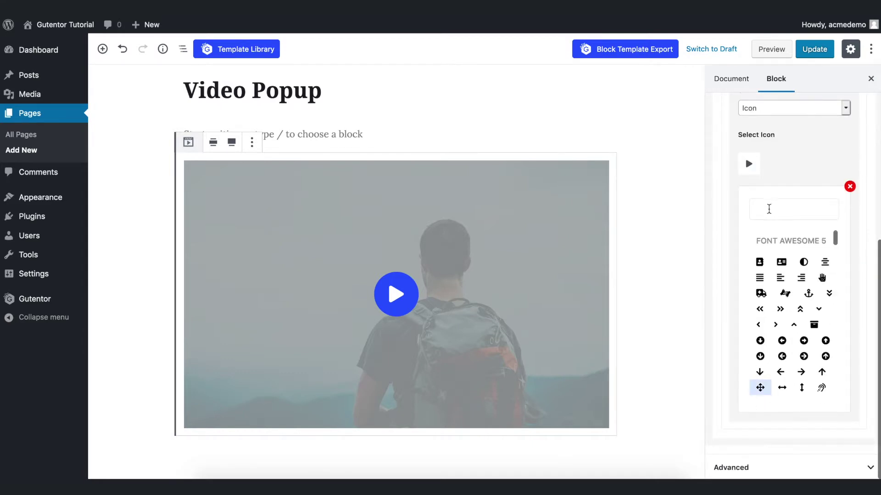
pyautogui.scroll(-5, 759, 316)
pyautogui.click(759, 316)
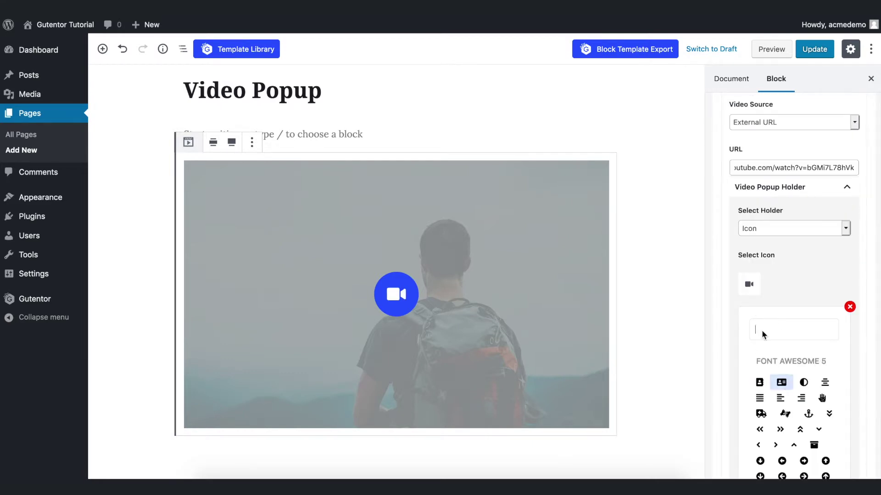
pyautogui.click(646, 384)
# Set the icon size to 30 px under Style > Icon.
pyautogui.click(776, 244)
pyautogui.click(790, 291)
pyautogui.click(794, 277)
pyautogui.click(781, 303)
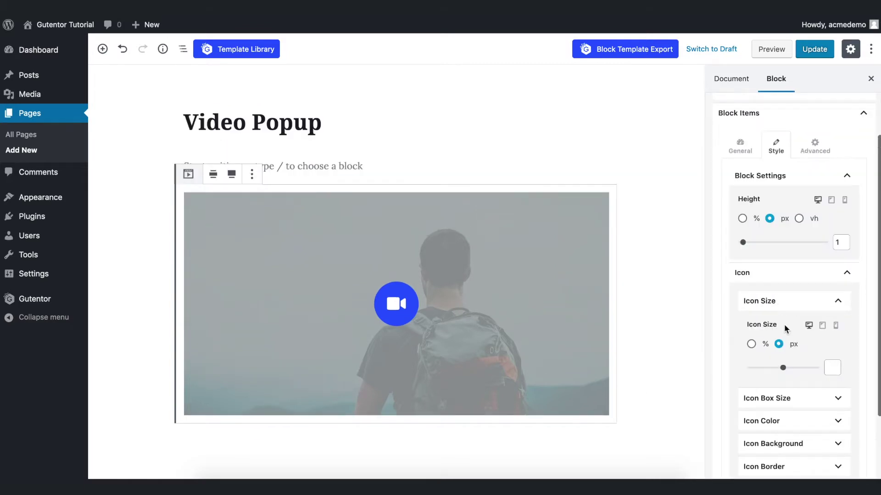
pyautogui.click(785, 371)
pyautogui.click(831, 368)
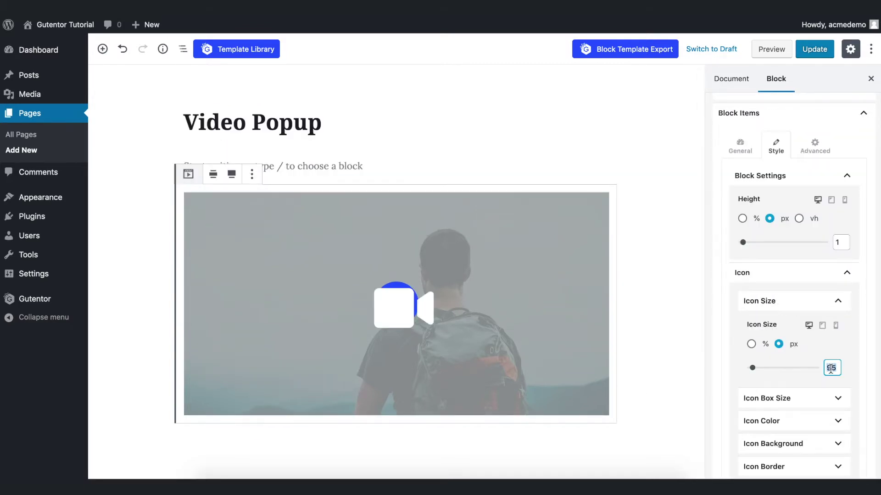
pyautogui.press('BackSpace')
pyautogui.write('0')
pyautogui.click(818, 398)
pyautogui.scroll(-2, 818, 399)
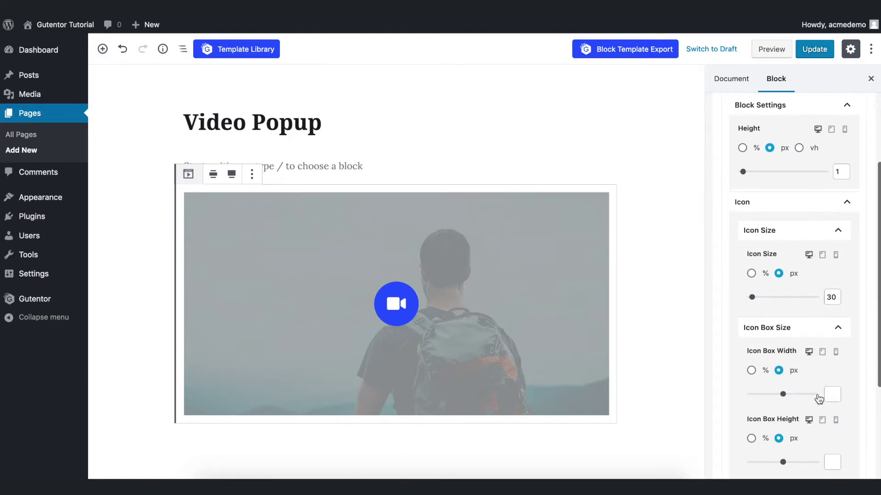
pyautogui.scroll(-3, 818, 399)
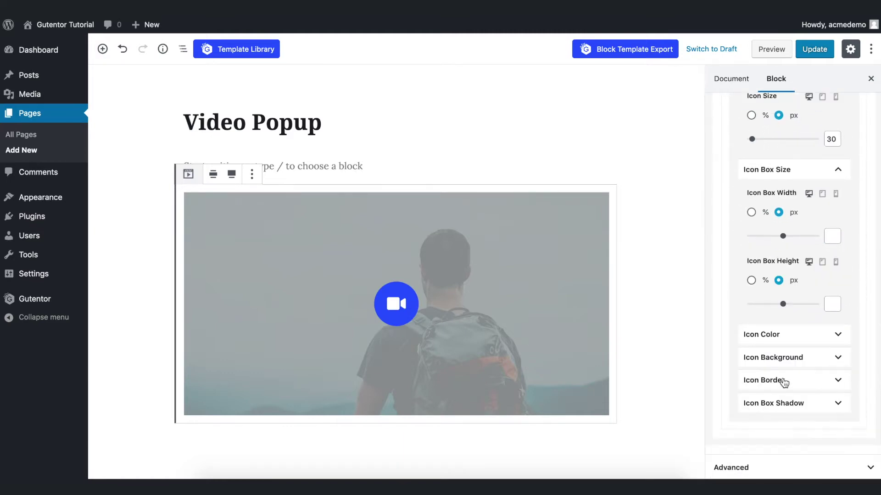
# Set the icon colour to #03fcd2 and the icon background to #ffffff.
pyautogui.click(775, 339)
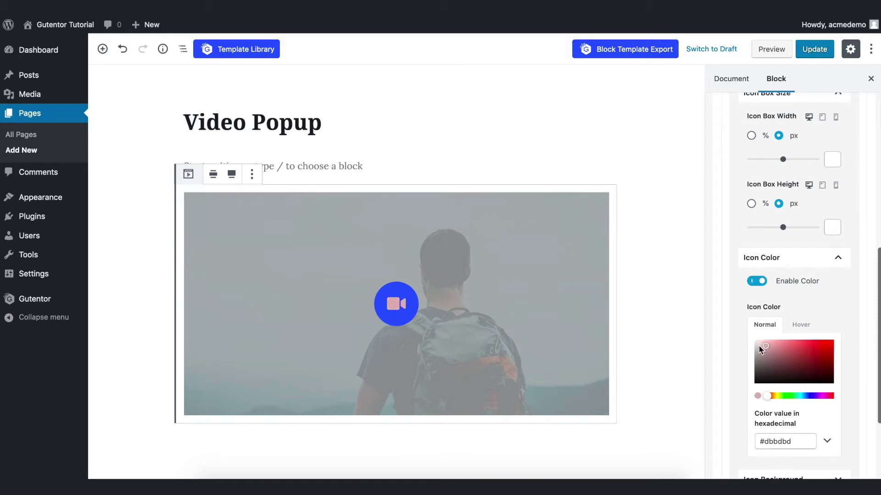
pyautogui.moveTo(816, 387); pyautogui.dragTo(830, 345)
pyautogui.click(798, 395)
pyautogui.scroll(-3, 815, 417)
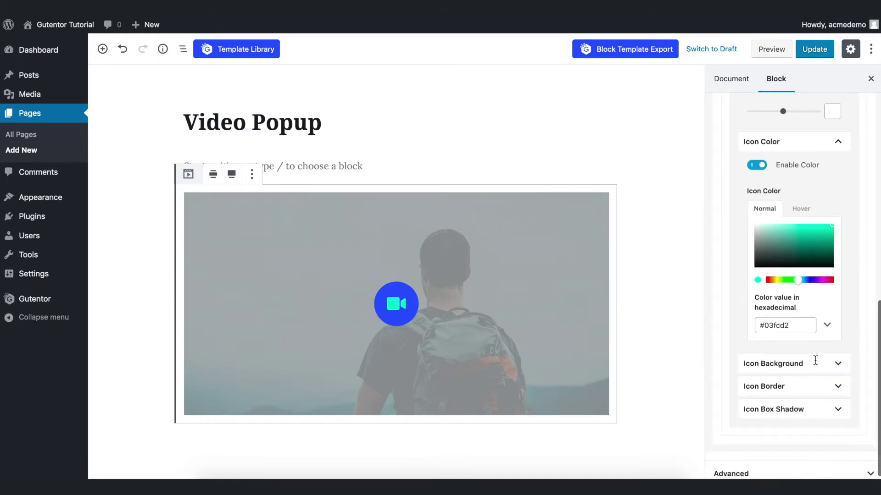
pyautogui.click(814, 357)
pyautogui.scroll(-2, 807, 376)
pyautogui.moveTo(804, 381); pyautogui.dragTo(733, 354)
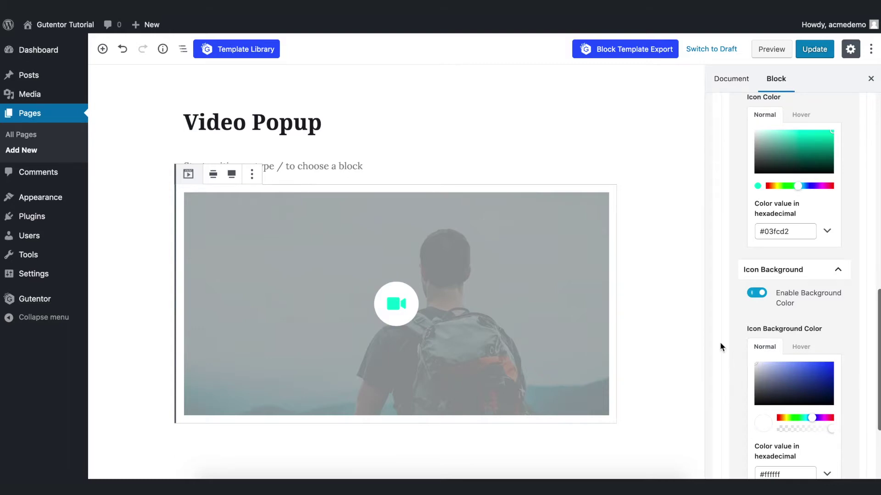
pyautogui.scroll(-3, 780, 367)
# Enable an icon border, trying Solid then Double type in bright red.
pyautogui.click(803, 382)
pyautogui.click(757, 403)
pyautogui.scroll(-3, 791, 396)
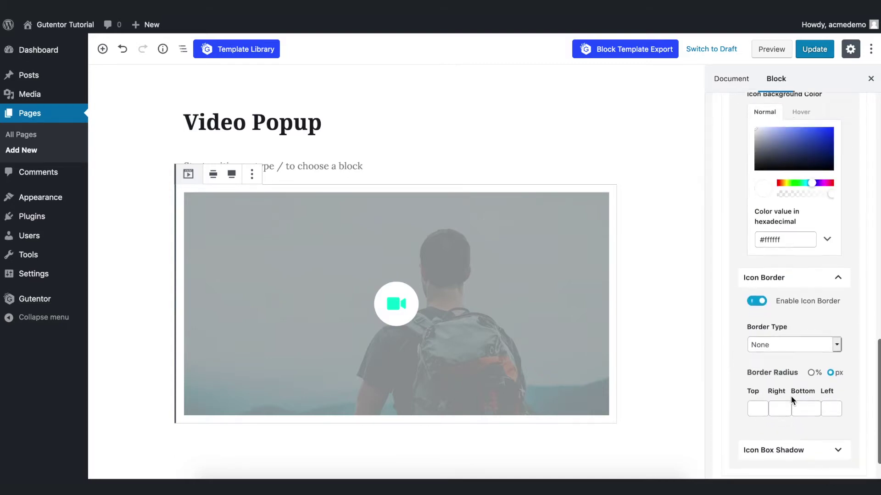
pyautogui.click(783, 316)
pyautogui.click(784, 320)
pyautogui.click(792, 314)
pyautogui.click(792, 342)
pyautogui.moveTo(793, 427); pyautogui.dragTo(822, 409)
pyautogui.scroll(-3, 799, 356)
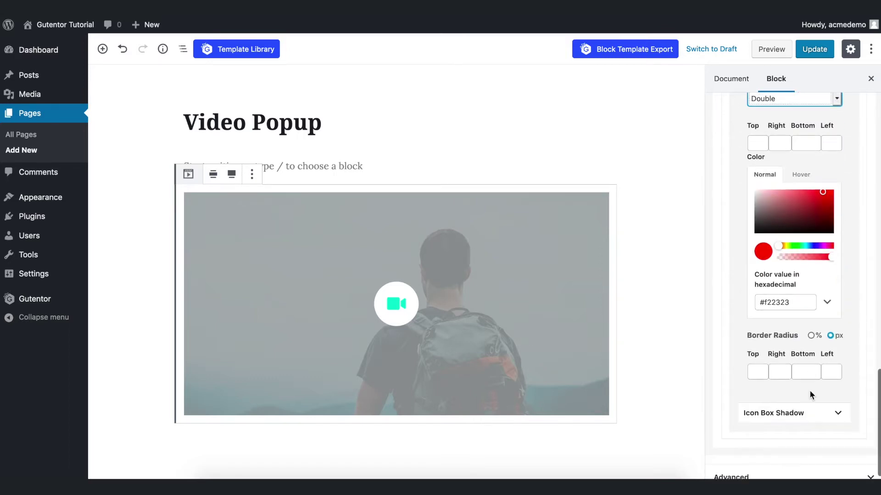
pyautogui.scroll(4, 779, 376)
# Turn the icon border off, leaving the camera icon borderless.
pyautogui.click(756, 374)
pyautogui.click(757, 375)
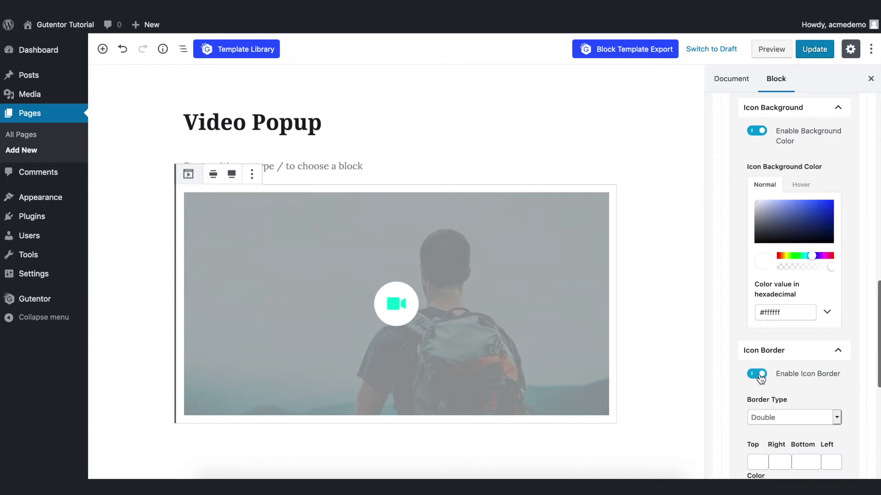
pyautogui.scroll(-3, 780, 390)
pyautogui.click(801, 414)
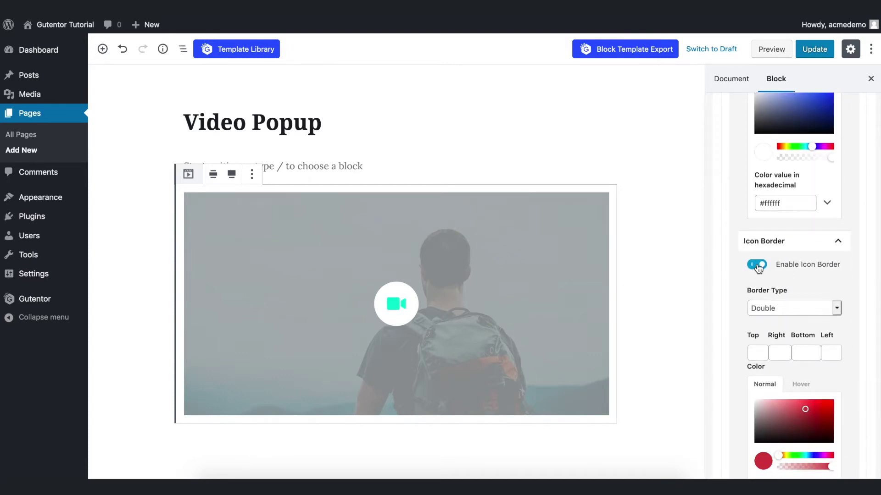
pyautogui.click(757, 265)
pyautogui.scroll(5, 779, 229)
pyautogui.click(783, 154)
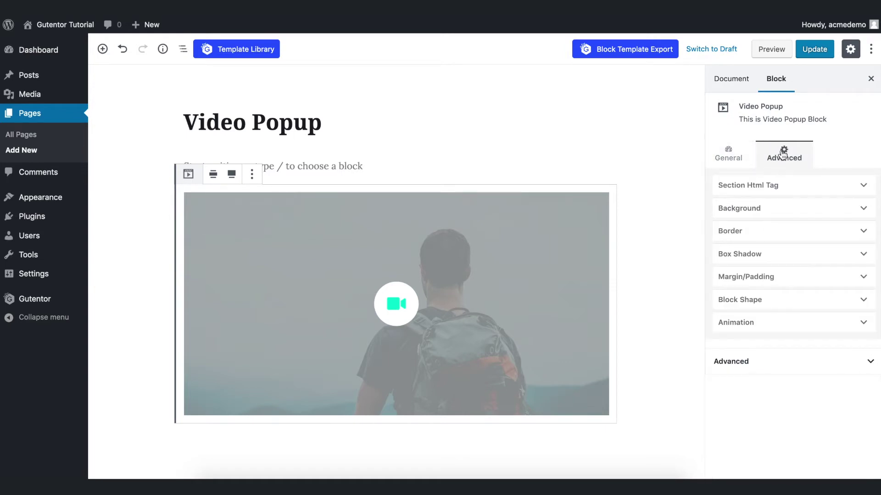
# Try Video and then Color as the block's background type.
pyautogui.click(781, 207)
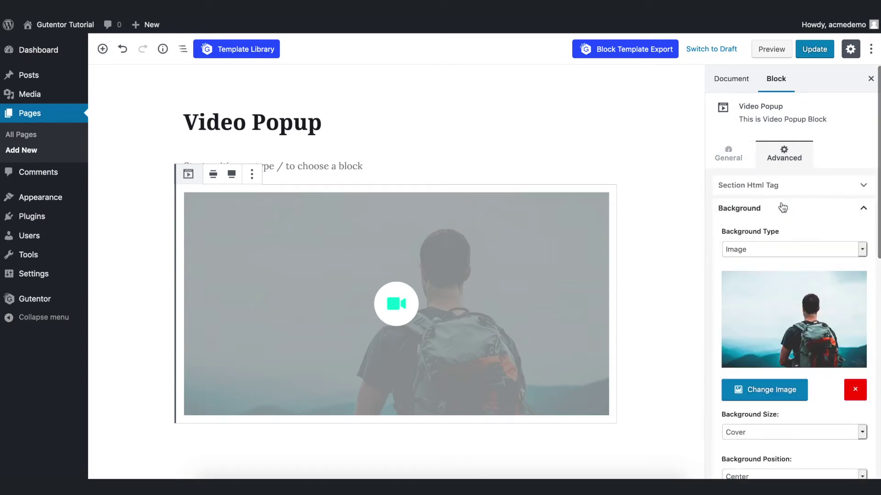
pyautogui.click(788, 248)
pyautogui.click(788, 260)
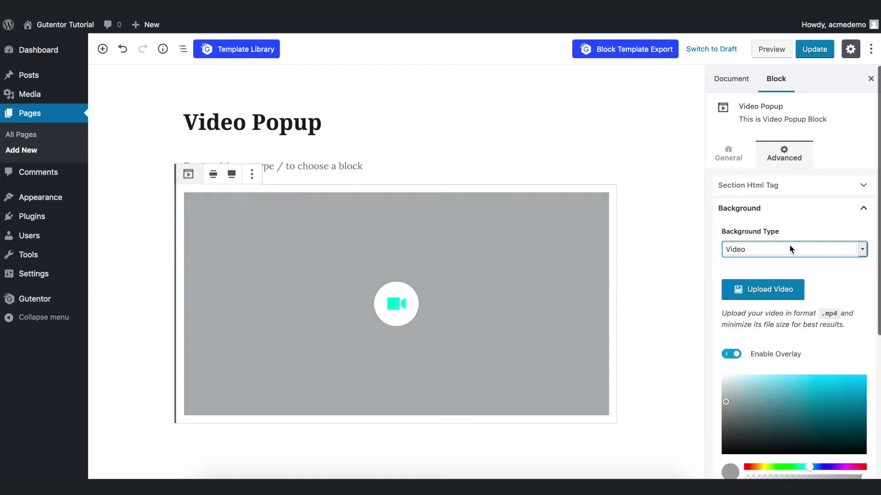
pyautogui.click(789, 249)
pyautogui.click(792, 257)
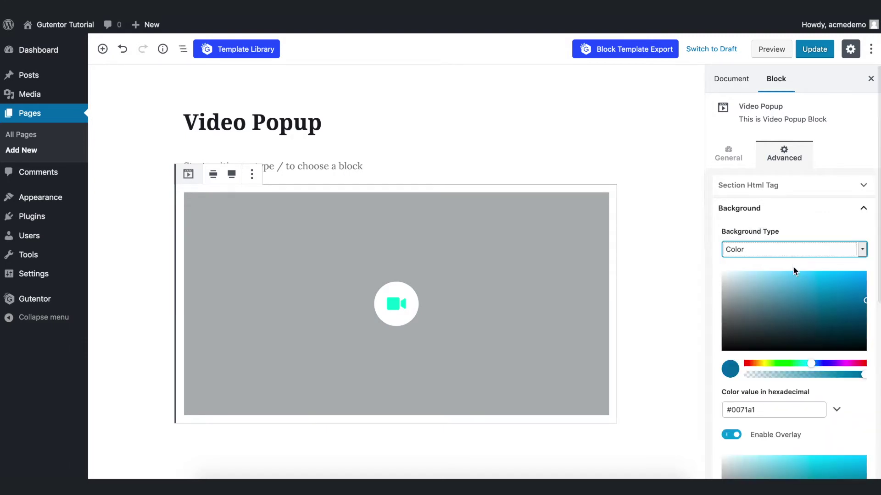
pyautogui.moveTo(825, 309); pyautogui.dragTo(844, 289)
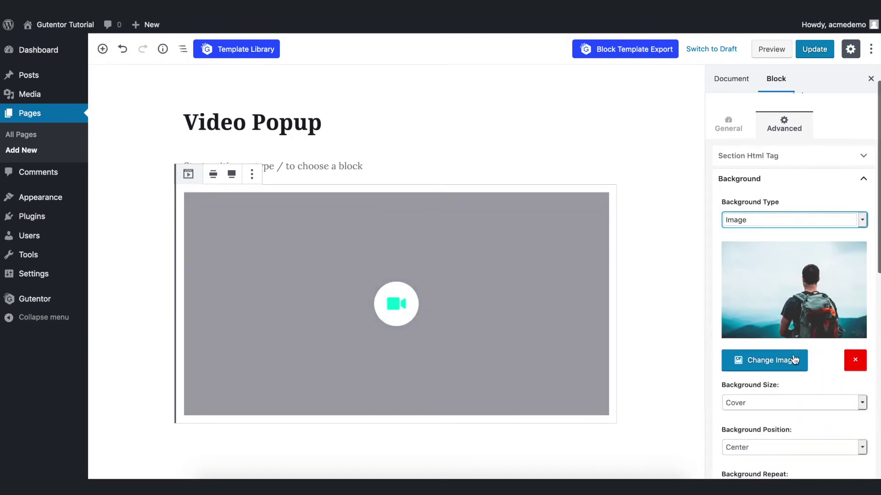
# Replace the background image, first with the man-on-couch photo, finally with About.jpg.
pyautogui.click(777, 365)
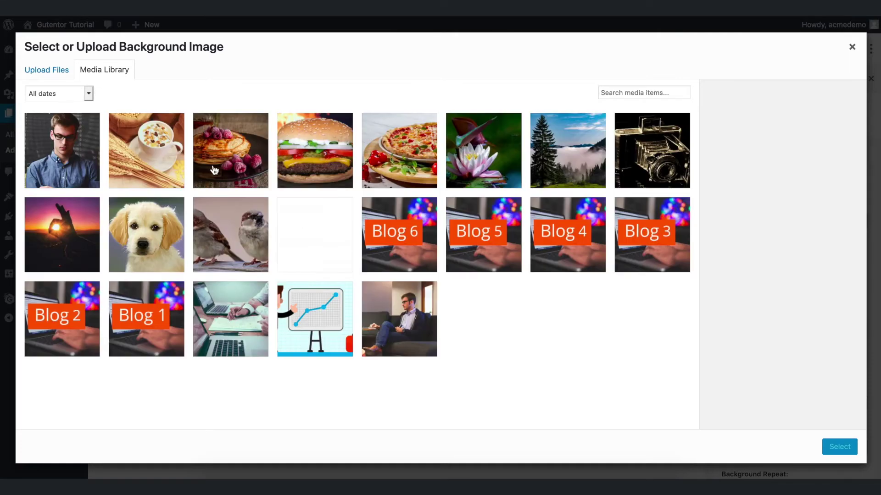
pyautogui.click(405, 315)
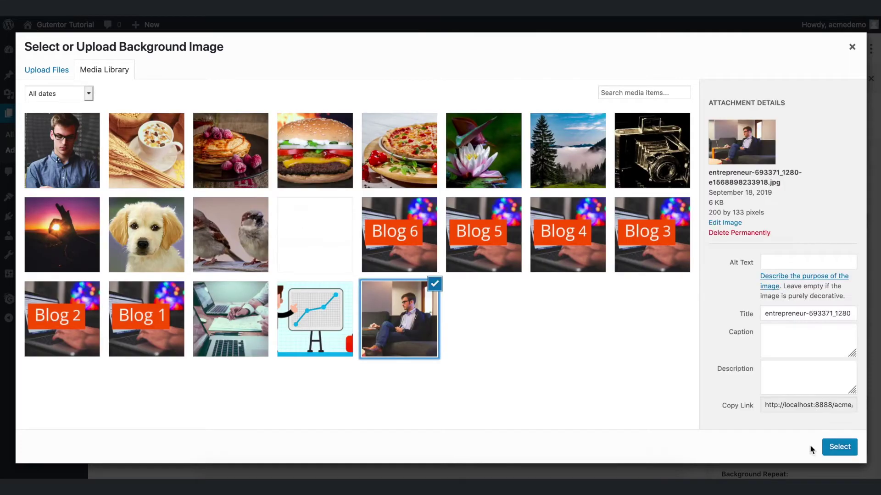
pyautogui.click(844, 447)
pyautogui.click(766, 168)
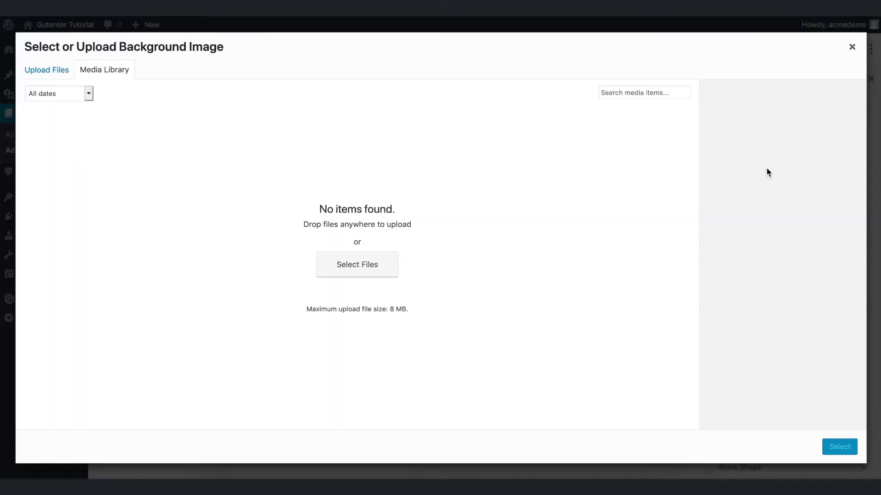
pyautogui.click(242, 324)
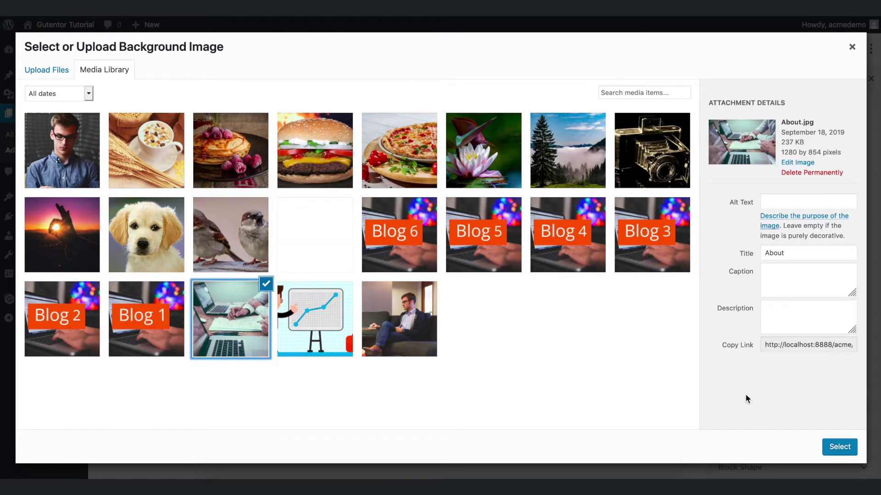
pyautogui.click(831, 448)
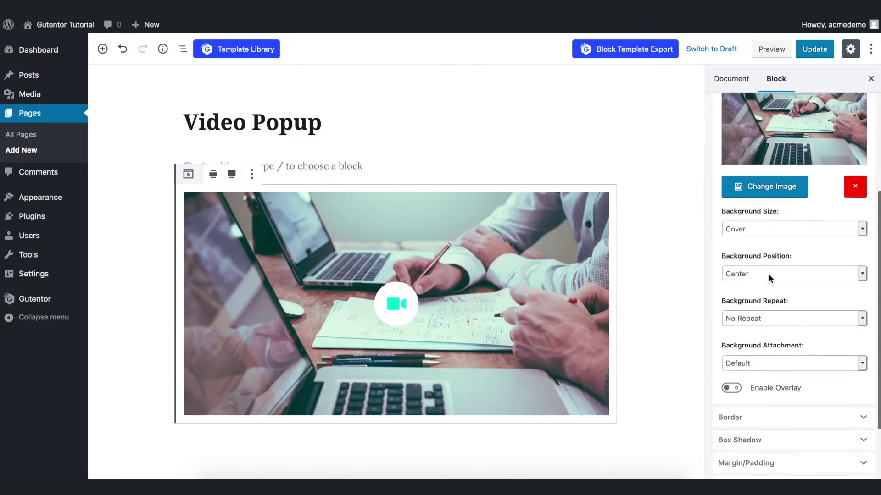
# Set the background image size to Cover after trying Auto.
pyautogui.scroll(-3, 768, 274)
pyautogui.scroll(3, 769, 273)
pyautogui.click(766, 201)
pyautogui.scroll(-1, 765, 201)
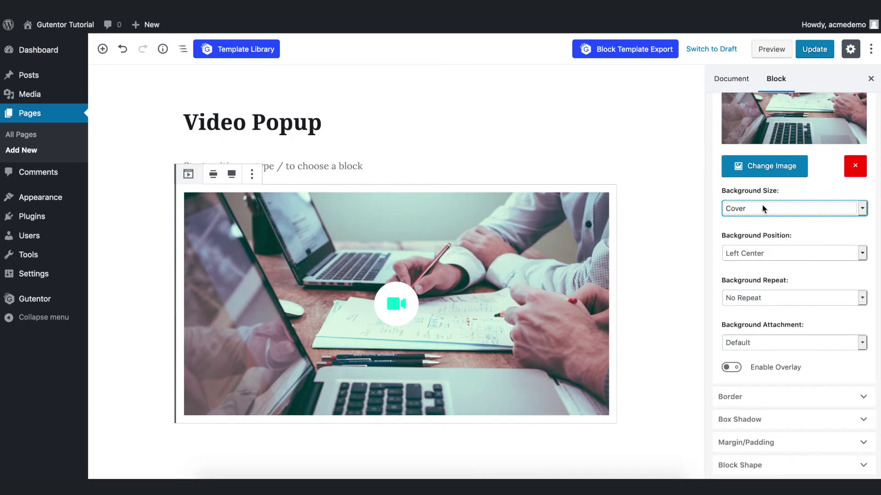
pyautogui.click(761, 205)
pyautogui.click(761, 200)
pyautogui.click(762, 206)
pyautogui.click(765, 217)
# Set background position Center, repeat No Repeat and attachment Scroll.
pyautogui.scroll(-1, 765, 218)
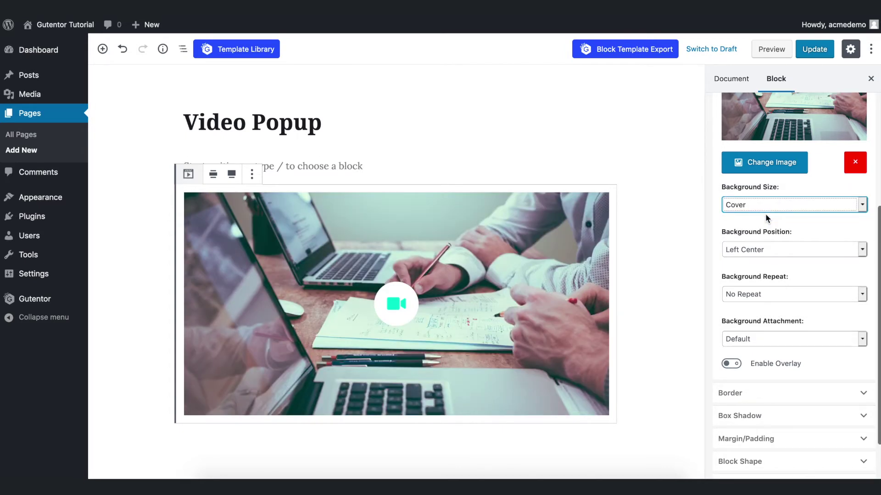
pyautogui.click(767, 248)
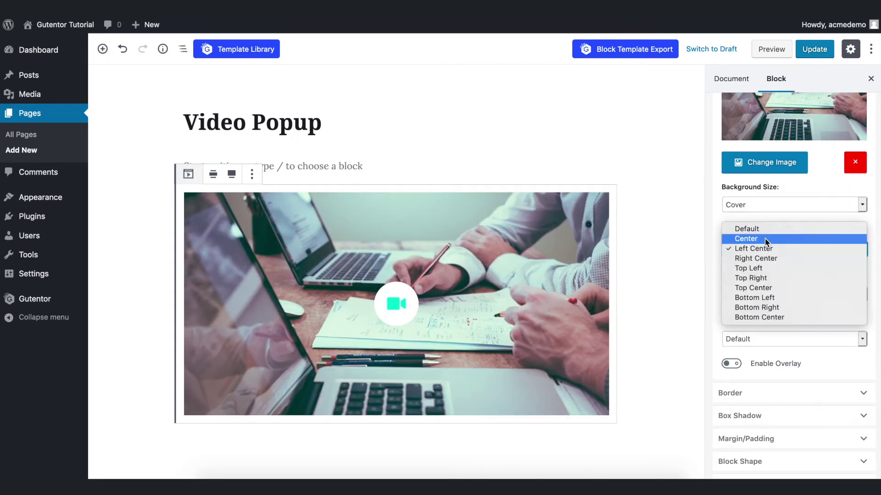
pyautogui.click(764, 238)
pyautogui.scroll(-1, 764, 289)
pyautogui.click(765, 282)
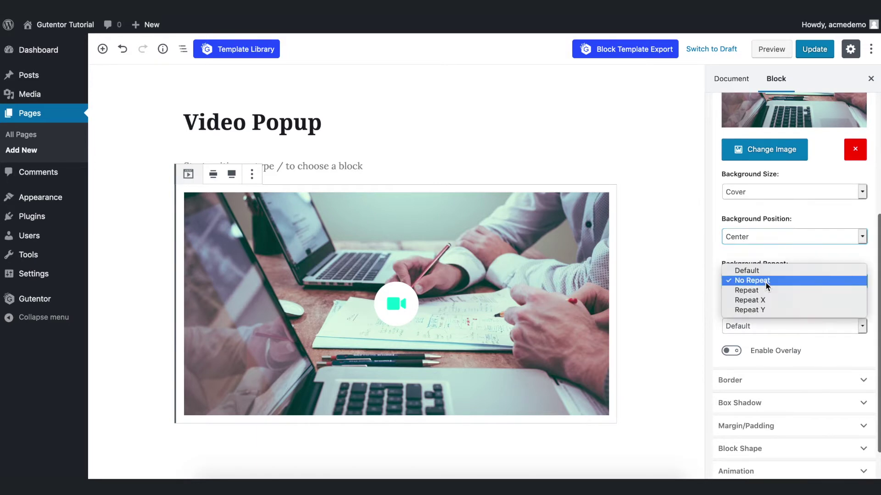
pyautogui.click(765, 280)
pyautogui.scroll(-2, 766, 285)
pyautogui.click(769, 293)
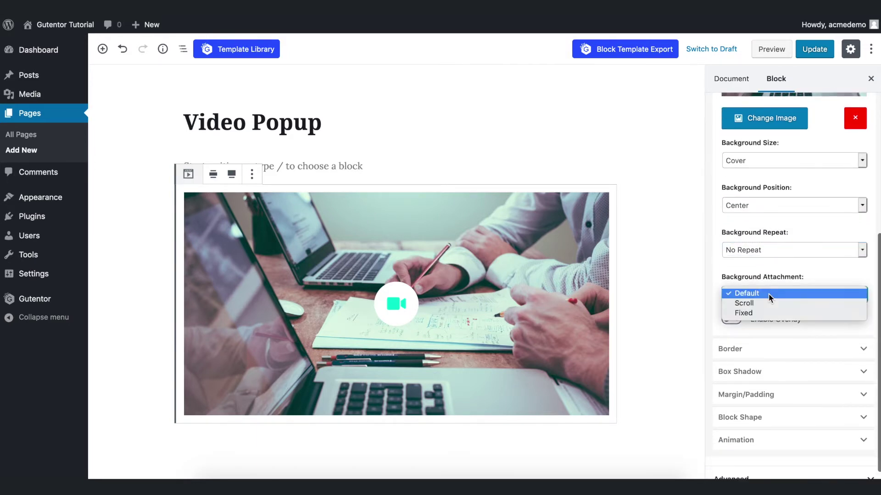
pyautogui.click(768, 303)
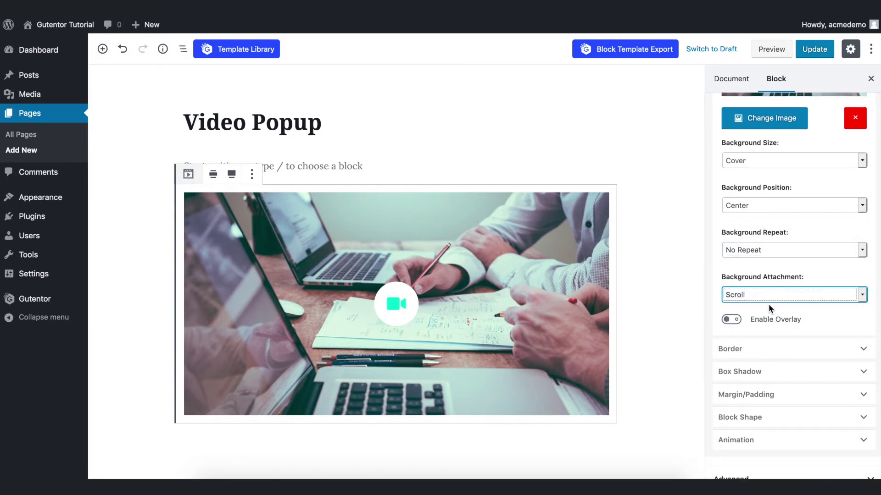
# Enable a semi-transparent teal overlay, rgba(10,110,160,0.48), over the background.
pyautogui.click(733, 321)
pyautogui.scroll(-1, 758, 347)
pyautogui.moveTo(784, 348); pyautogui.dragTo(841, 338)
pyautogui.moveTo(862, 414); pyautogui.dragTo(803, 414)
pyautogui.moveTo(829, 403); pyautogui.dragTo(812, 404)
pyautogui.click(856, 339)
# Add a top wave Block Shape, remove it again, and update the page.
pyautogui.scroll(-3, 771, 370)
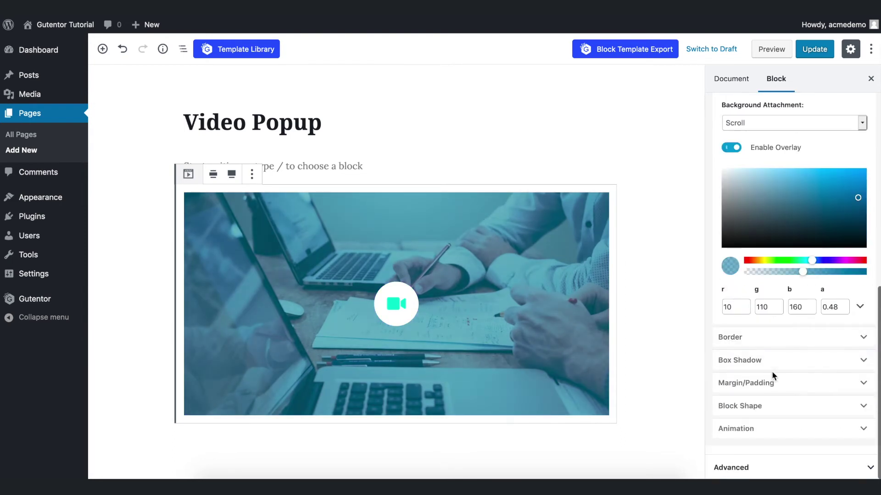
pyautogui.click(773, 407)
pyautogui.scroll(-4, 774, 399)
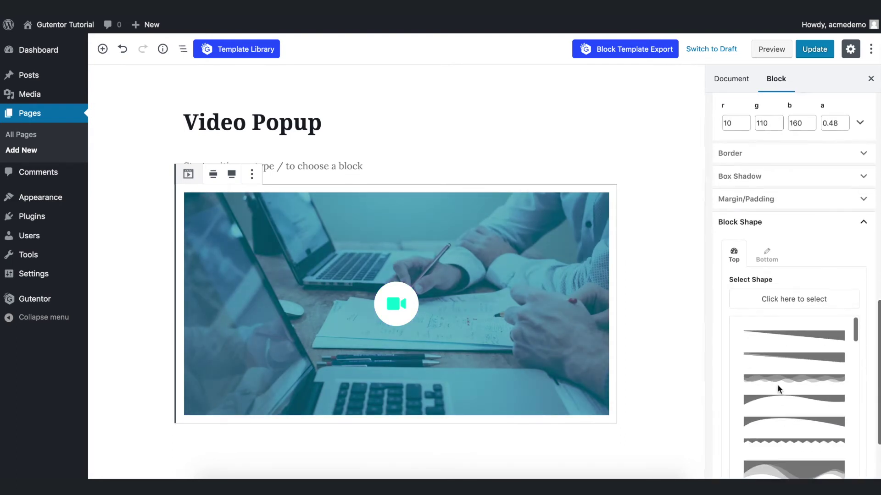
pyautogui.click(788, 377)
pyautogui.scroll(-1, 789, 378)
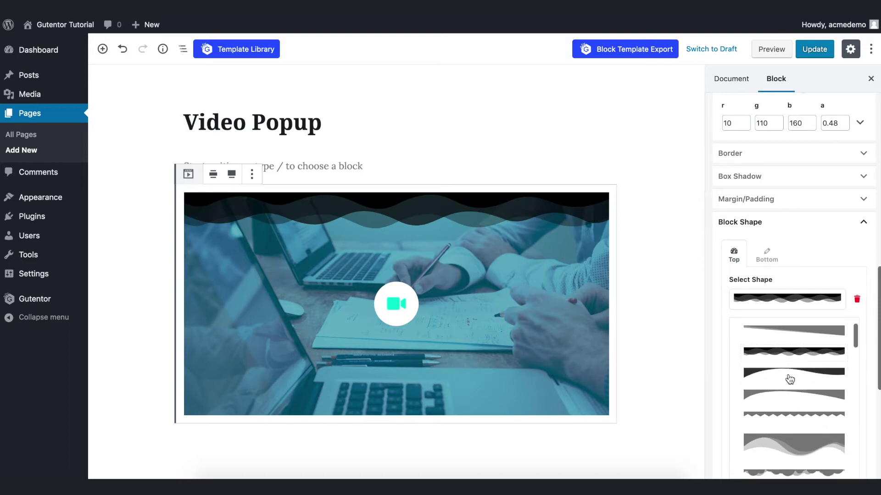
pyautogui.scroll(1, 786, 346)
pyautogui.click(786, 345)
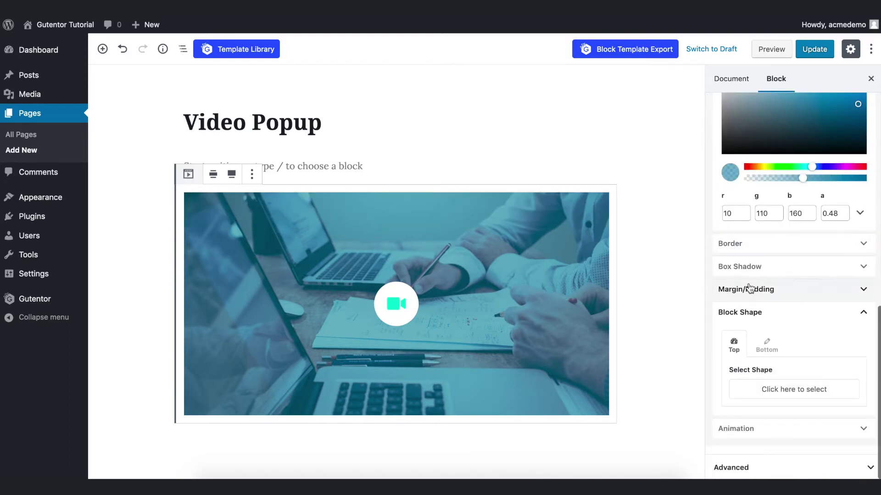
pyautogui.scroll(10, 764, 321)
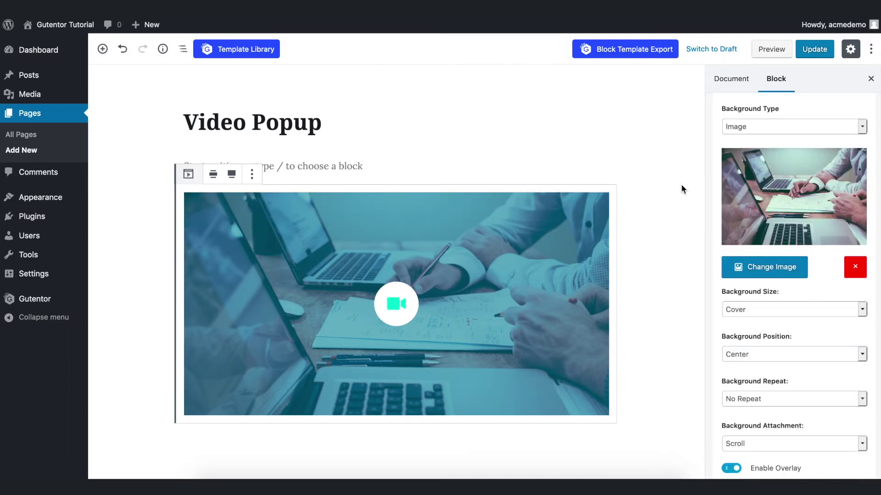
pyautogui.click(813, 51)
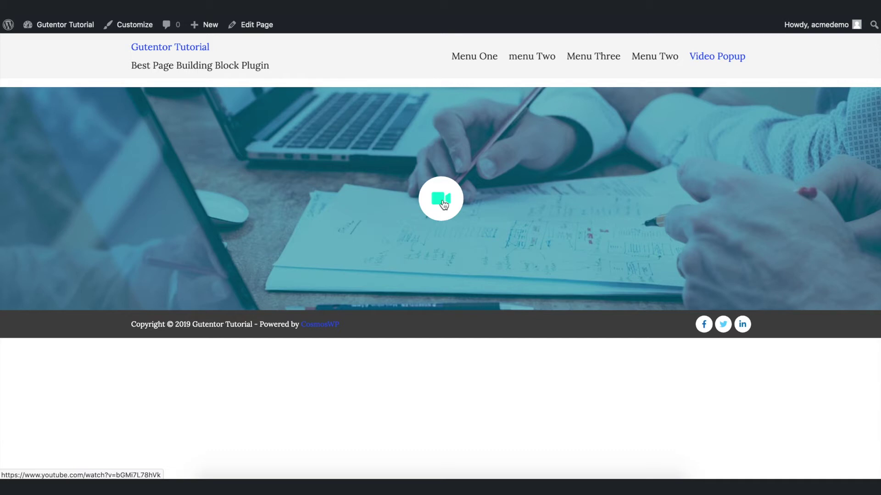
# Open the YouTube popup from the live page's camera icon, close it, and return to the editor.
pyautogui.click(443, 204)
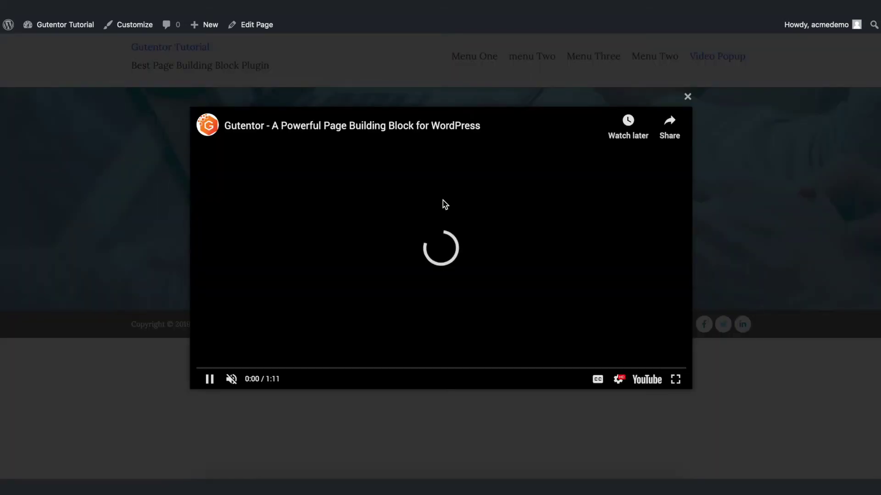
pyautogui.press('Escape')
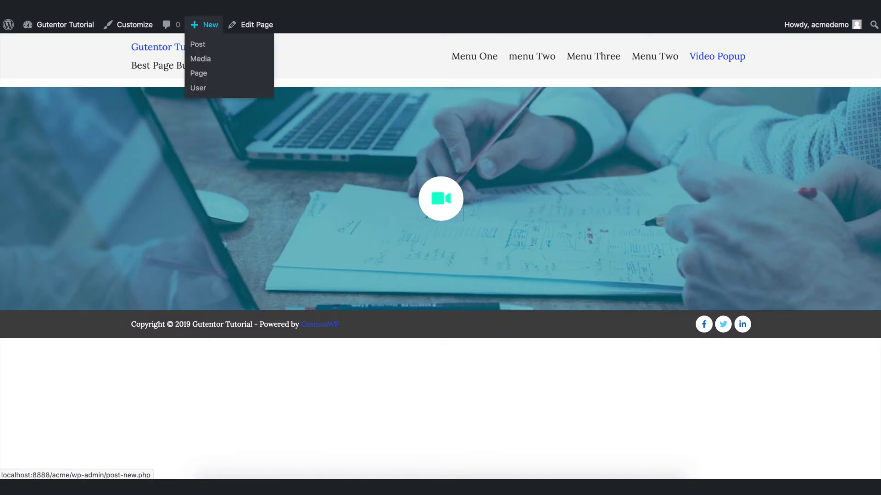
pyautogui.hotkey('ctrl', 'w')
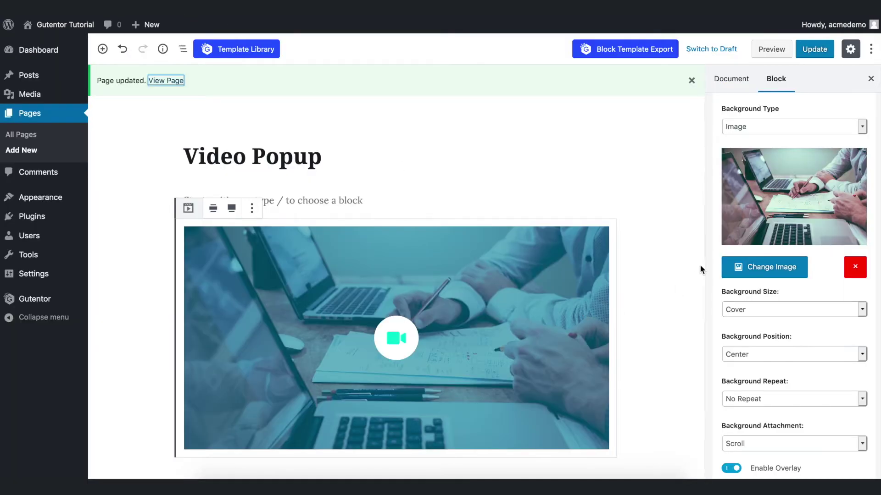
# In the block's General video settings, set Video Source to Self Hosted (Local).
pyautogui.scroll(5, 754, 253)
pyautogui.click(731, 156)
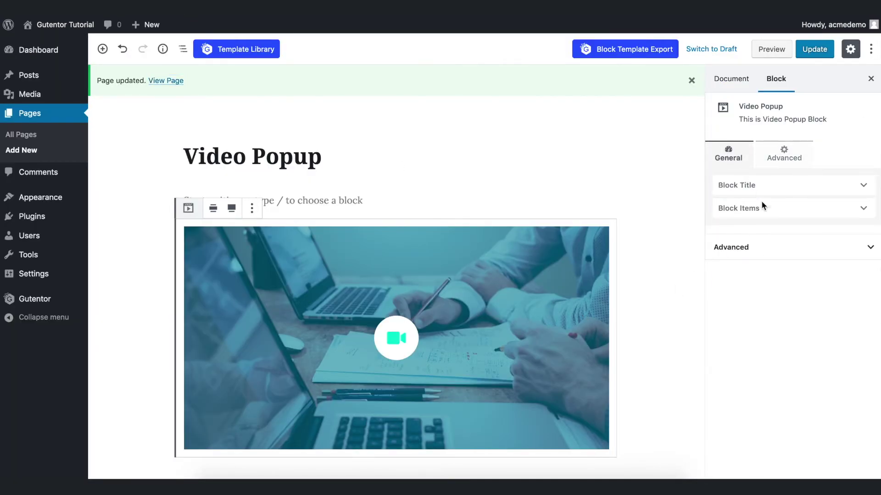
pyautogui.click(759, 206)
pyautogui.click(788, 283)
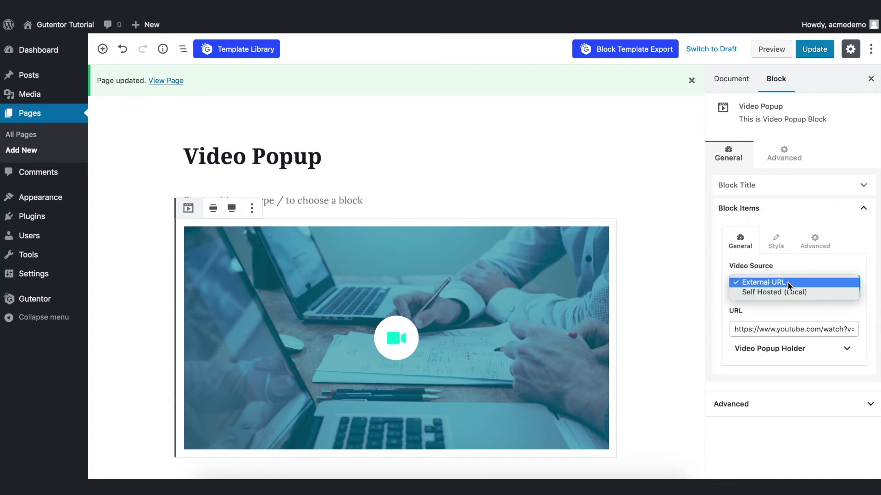
pyautogui.click(790, 293)
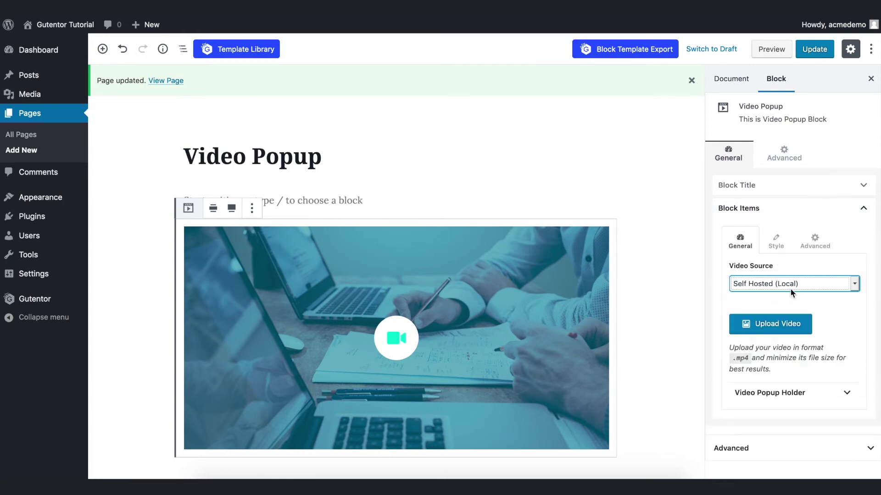
# Choose Intro-Outro.m4v from the media library as the popup video.
pyautogui.click(788, 327)
pyautogui.click(68, 150)
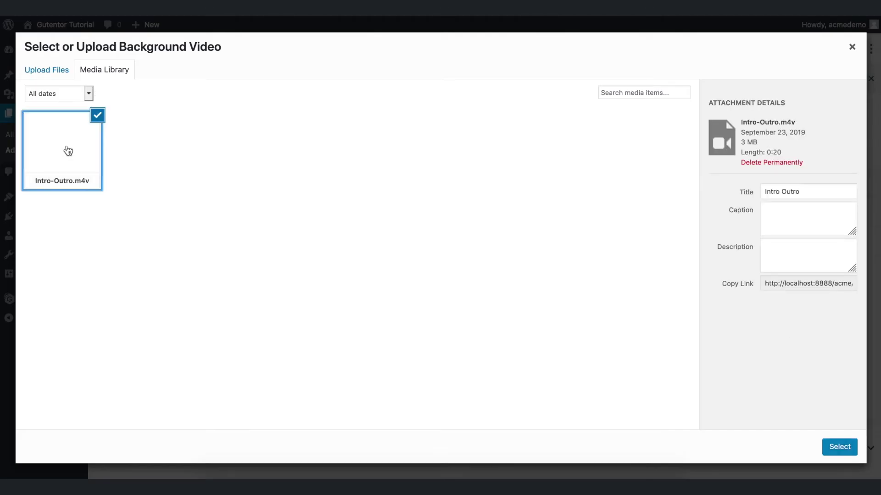
pyautogui.click(835, 447)
pyautogui.scroll(-1, 664, 341)
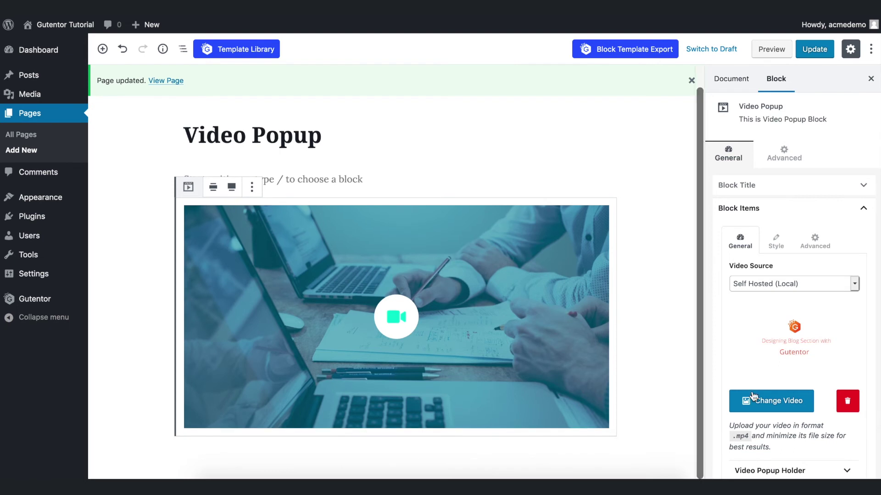
pyautogui.scroll(-1, 794, 406)
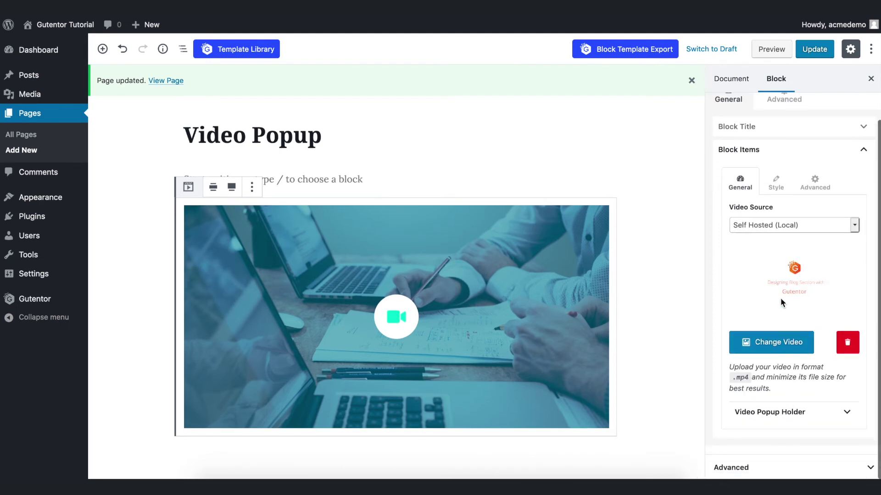
# Update the page, view it live, and play the self-hosted clip from the camera icon.
pyautogui.click(814, 49)
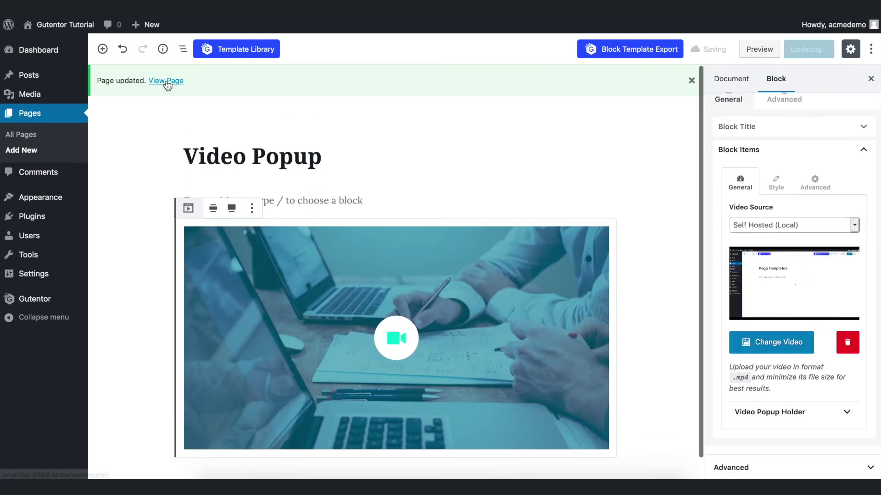
pyautogui.rightClick(174, 82)
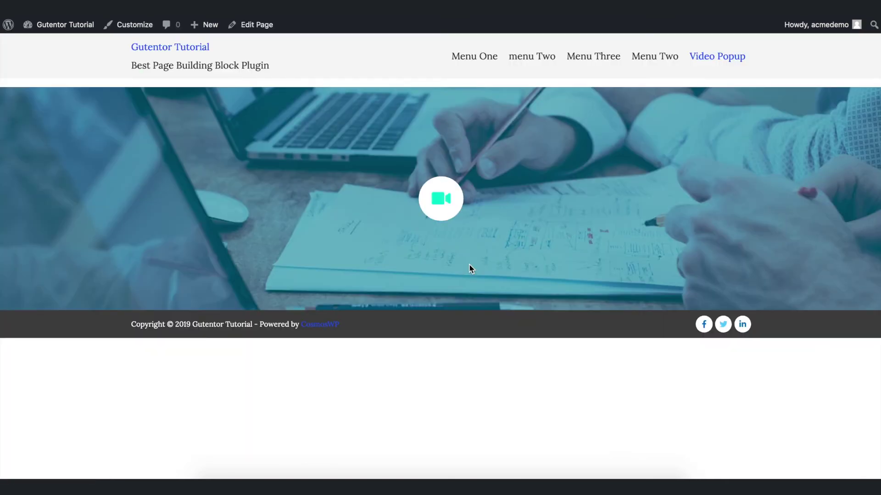
pyautogui.click(439, 201)
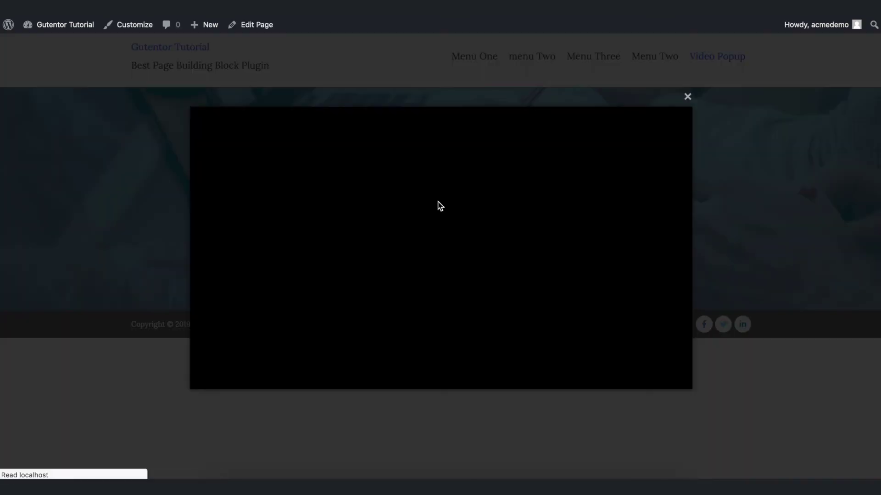